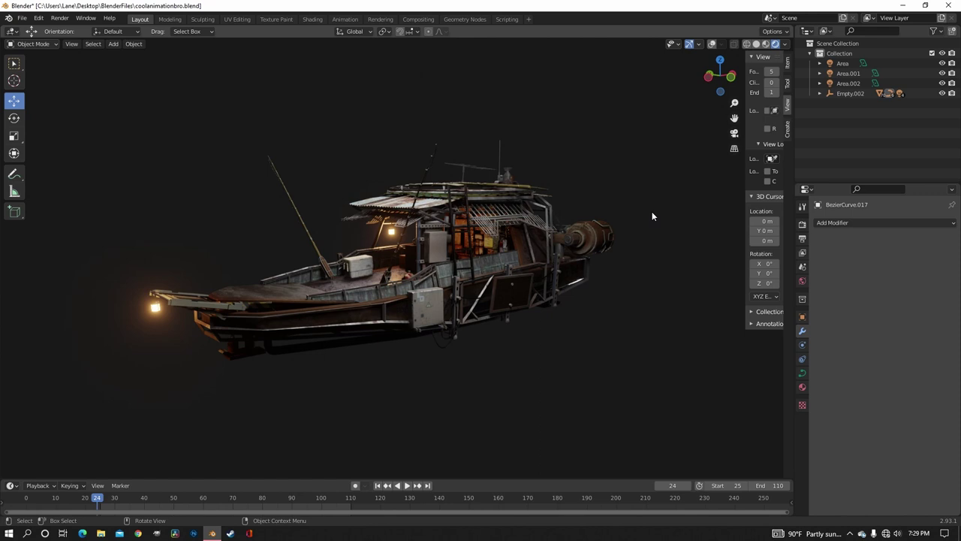
# Delete all the boat scene's objects and show the viewport overlays
pyautogui.moveTo(652, 217); pyautogui.dragTo(553, 255, button='middle')
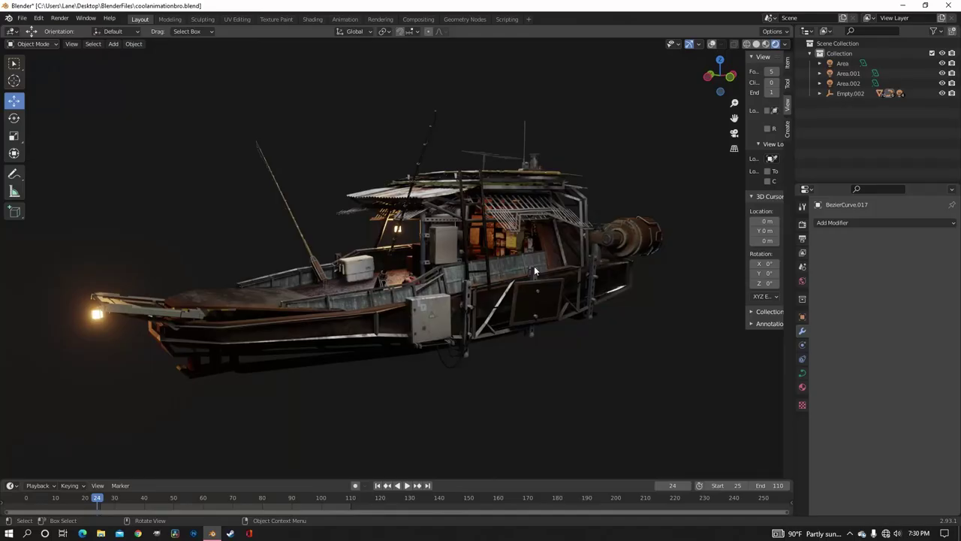
pyautogui.moveTo(534, 266)
pyautogui.mouseDown(button='middle')
pyautogui.moveTo(583, 258)
pyautogui.moveTo(378, 258)
pyautogui.moveTo(405, 256)
pyautogui.moveTo(339, 262)
pyautogui.moveTo(337, 270)
pyautogui.moveTo(361, 267)
pyautogui.moveTo(302, 257)
pyautogui.moveTo(549, 265)
pyautogui.mouseUp(button='middle')
pyautogui.scroll(2, 550, 265)
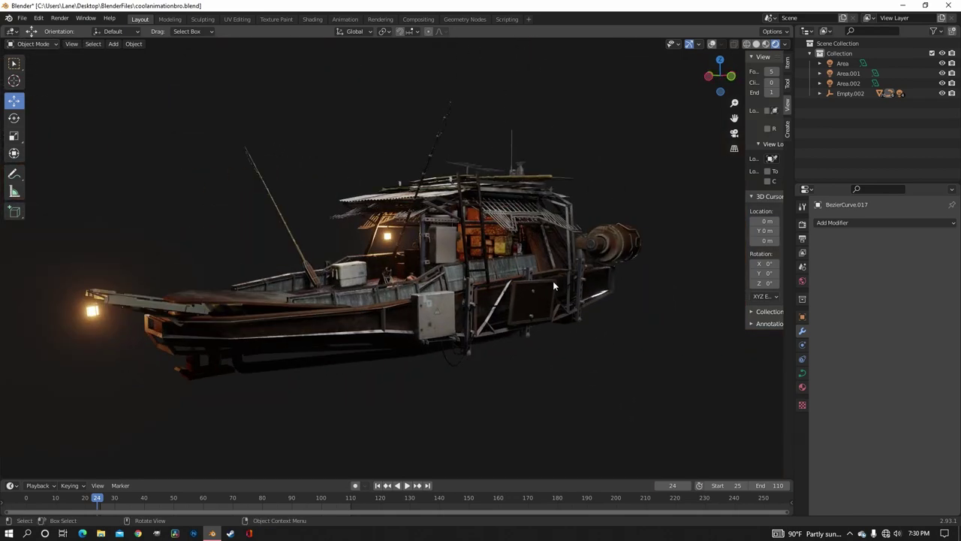
pyautogui.scroll(2, 552, 288)
pyautogui.scroll(-3, 539, 281)
pyautogui.press('a')
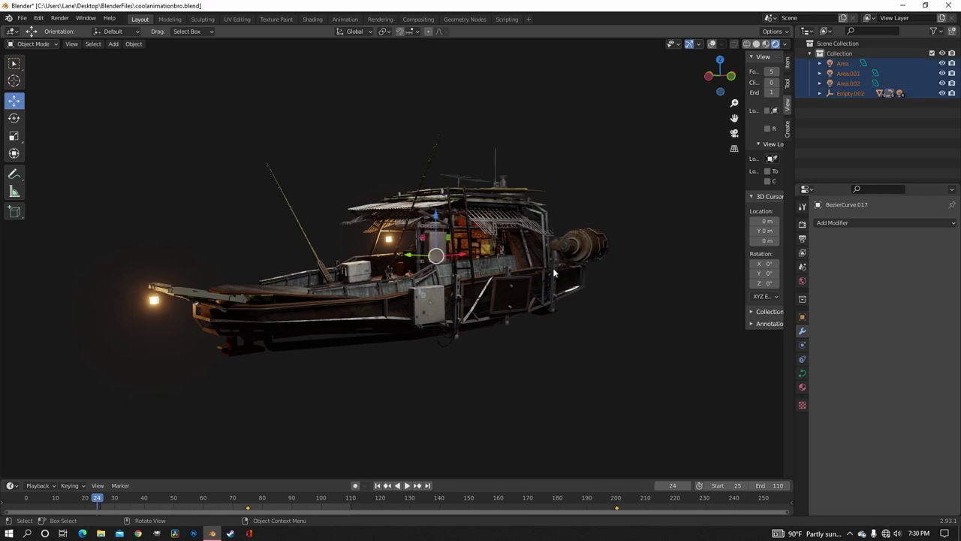
pyautogui.press('x')
pyautogui.click(555, 271)
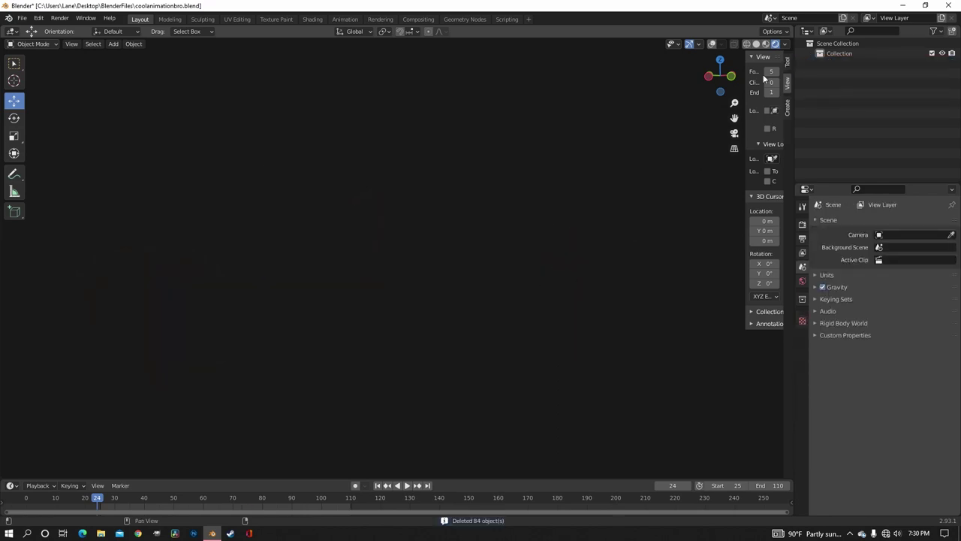
pyautogui.click(711, 45)
pyautogui.moveTo(515, 223); pyautogui.dragTo(454, 263, button='middle')
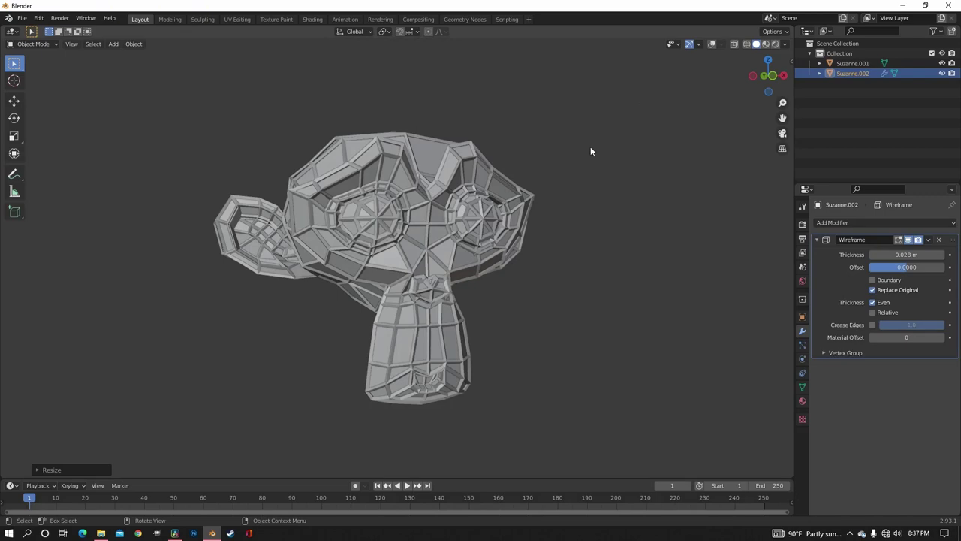
# Add a Wireframe modifier to the KassieRaincoat.001 figure
pyautogui.moveTo(590, 148); pyautogui.dragTo(423, 199, button='middle')
pyautogui.click(886, 222)
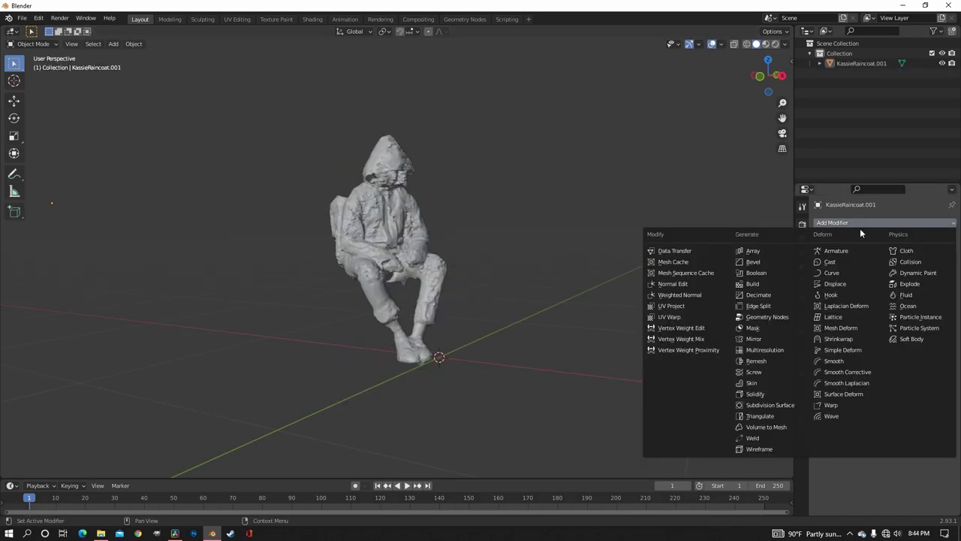
pyautogui.click(787, 449)
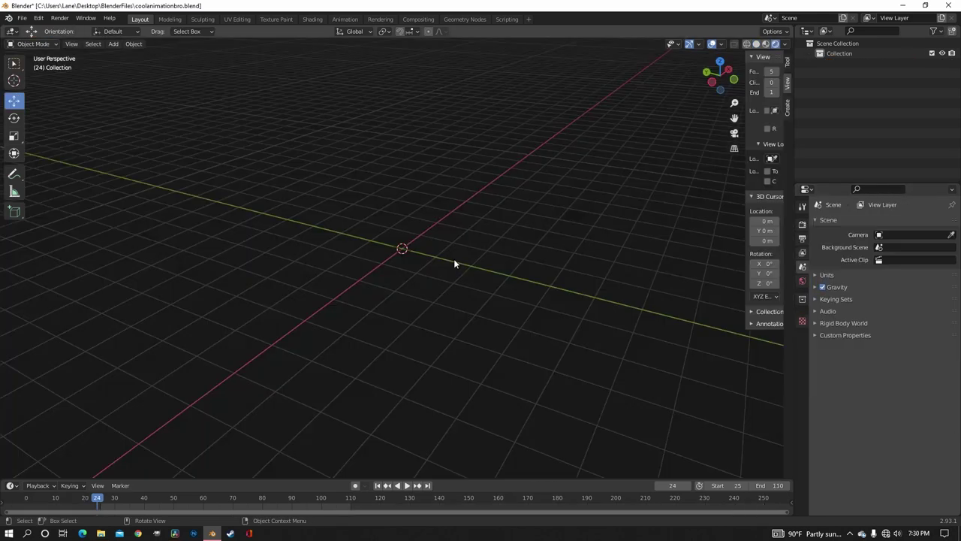
# Add a 2 m cube at the world origin and show the viewport in solid shading
pyautogui.hotkey('shift', 'a')
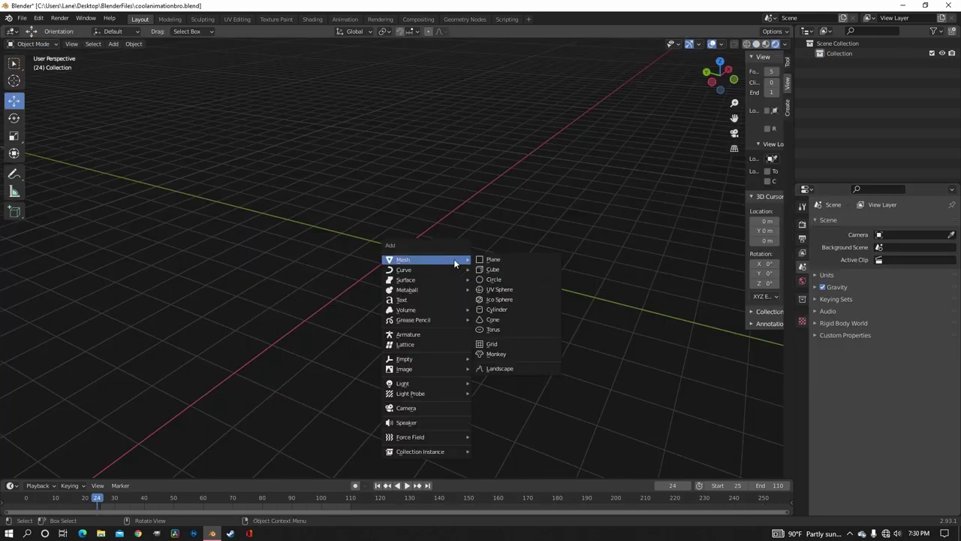
pyautogui.click(485, 269)
pyautogui.scroll(4, 400, 210)
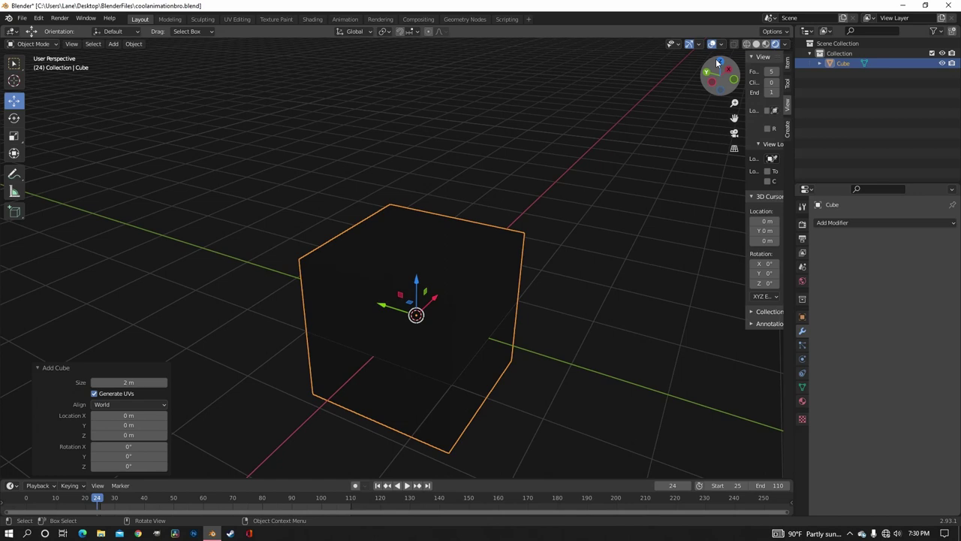
pyautogui.click(756, 45)
pyautogui.moveTo(439, 227); pyautogui.dragTo(495, 204, button='middle')
pyautogui.moveTo(522, 214)
pyautogui.keyDown('shift'); pyautogui.mouseDown(button='middle')
pyautogui.moveTo(378, 272)
pyautogui.moveTo(470, 247)
pyautogui.moveTo(457, 265)
pyautogui.mouseUp(button='middle'); pyautogui.keyUp('shift')
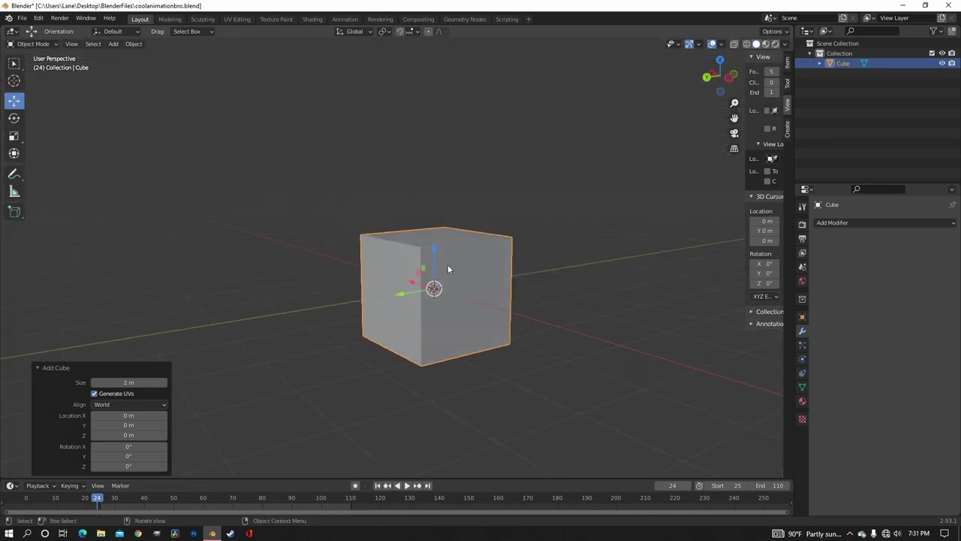
# Add a Wireframe modifier to the cube and deselect it
pyautogui.click(842, 224)
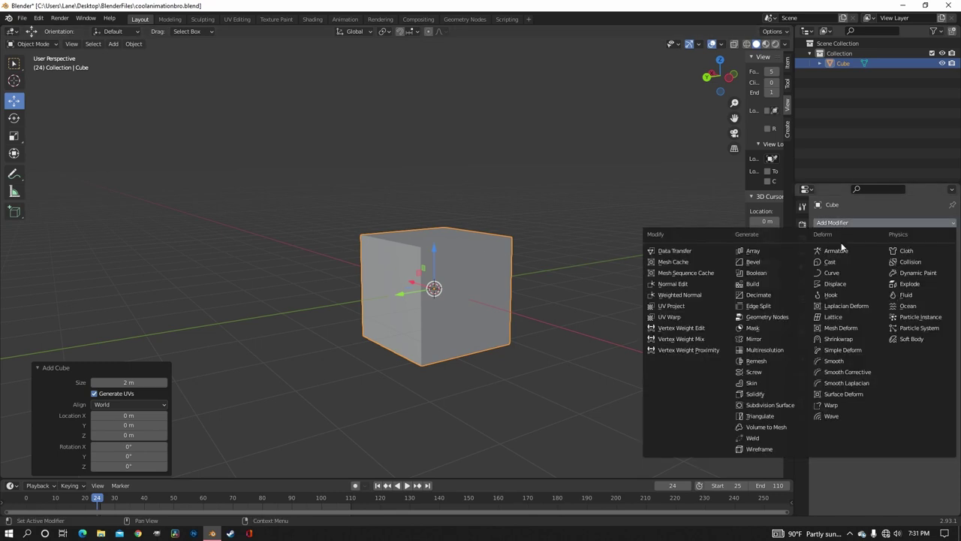
pyautogui.click(758, 449)
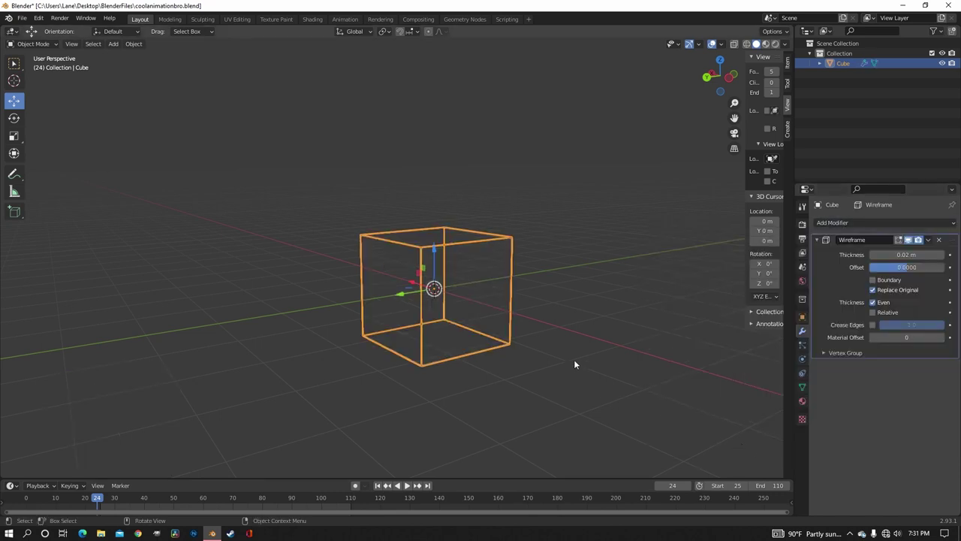
pyautogui.scroll(3, 576, 356)
pyautogui.moveTo(569, 345); pyautogui.dragTo(620, 281, button='middle')
pyautogui.click(620, 281)
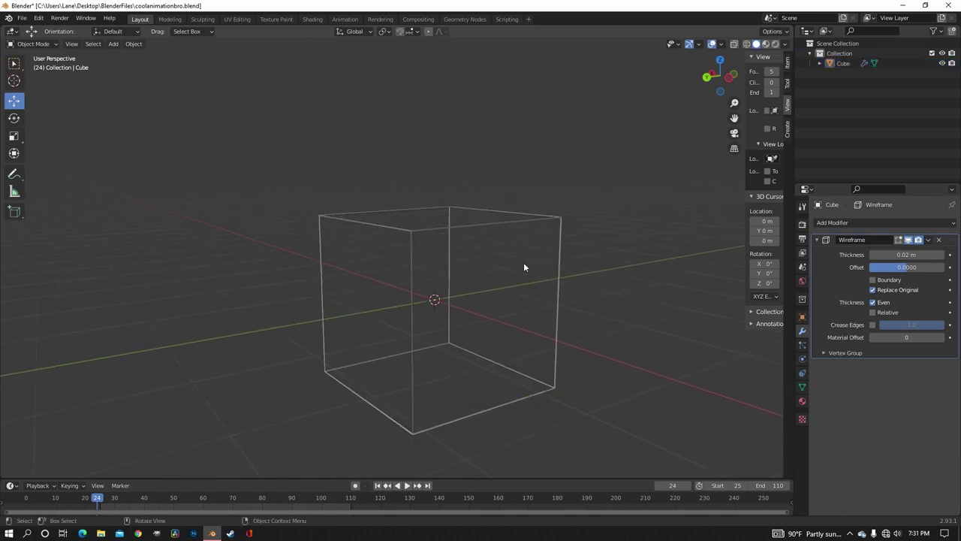
# Set the cube's Wireframe thickness to 0.13 m
pyautogui.moveTo(897, 255); pyautogui.dragTo(930, 254)
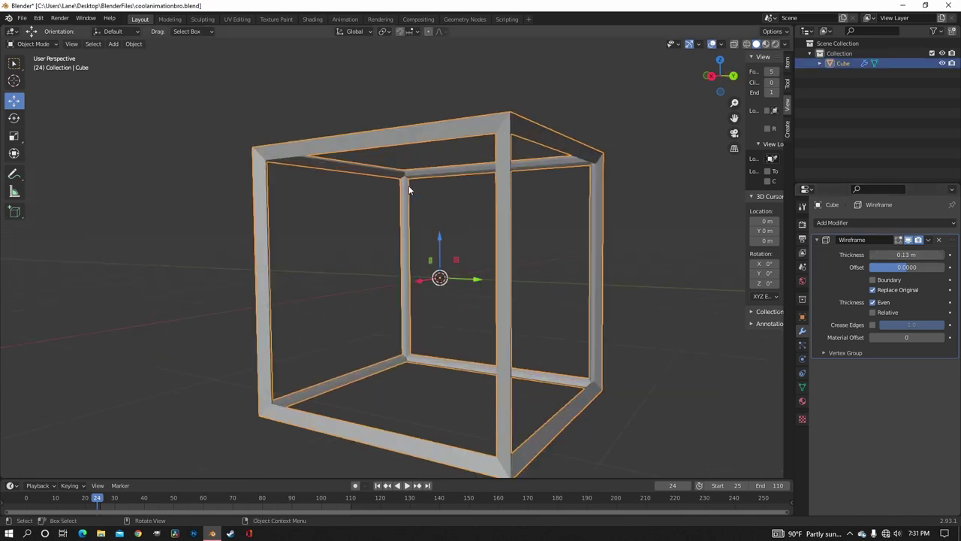
pyautogui.scroll(-5, 408, 184)
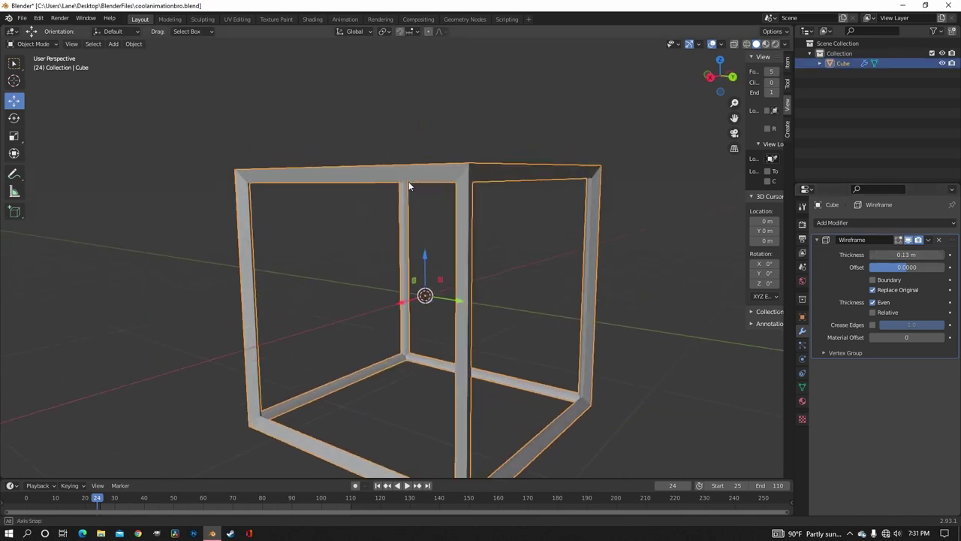
pyautogui.moveTo(431, 193); pyautogui.dragTo(420, 142, button='middle')
pyautogui.scroll(4, 417, 143)
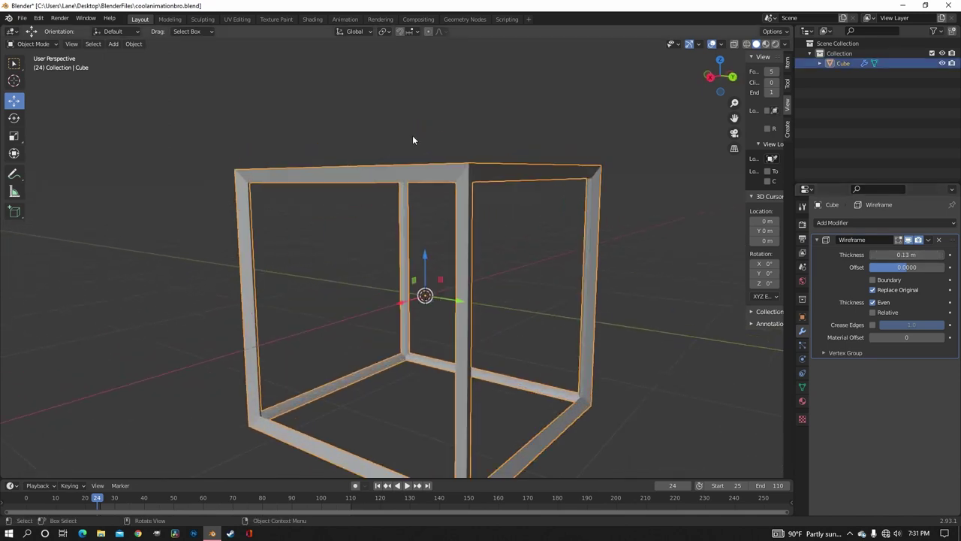
pyautogui.press('s')
pyautogui.press('z')
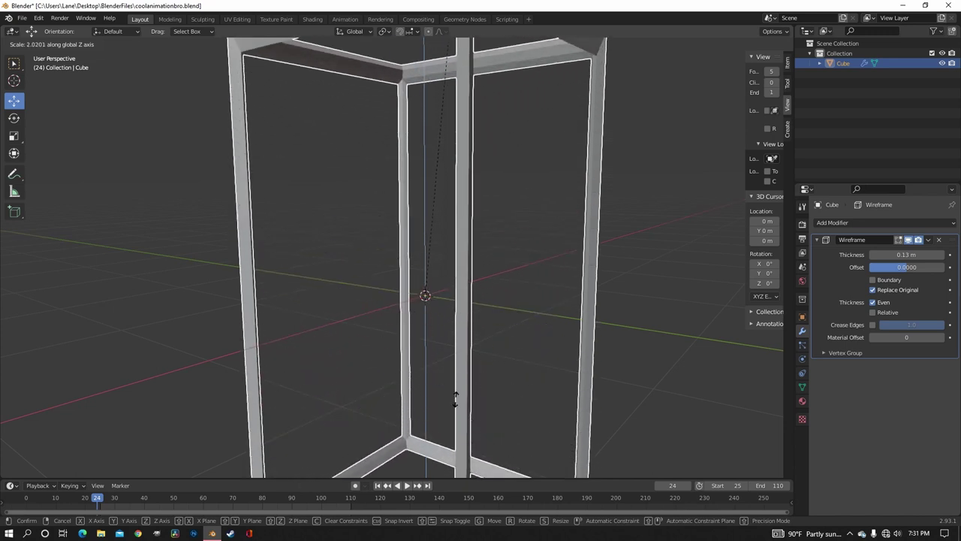
pyautogui.rightClick(440, 292)
pyautogui.moveTo(467, 176); pyautogui.dragTo(462, 171, button='middle')
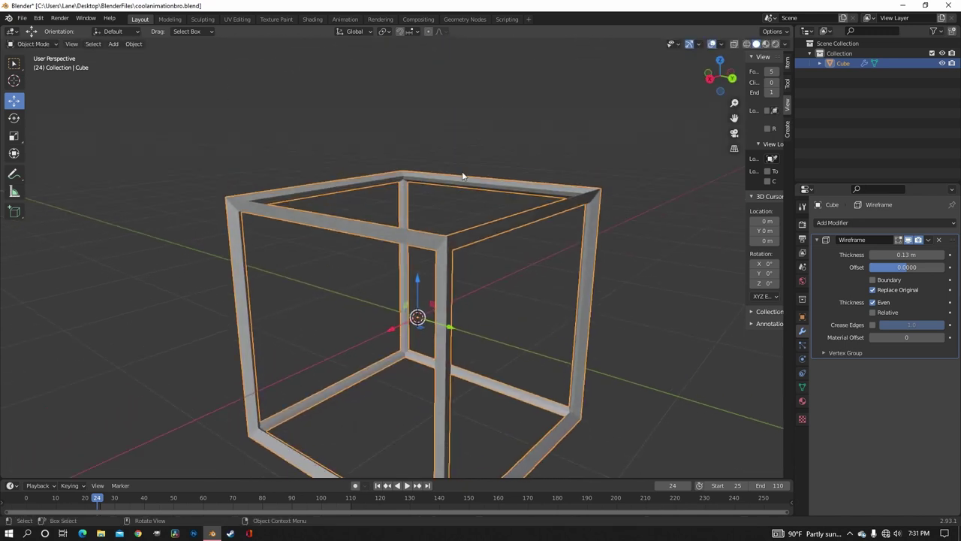
pyautogui.press('s')
pyautogui.press('z')
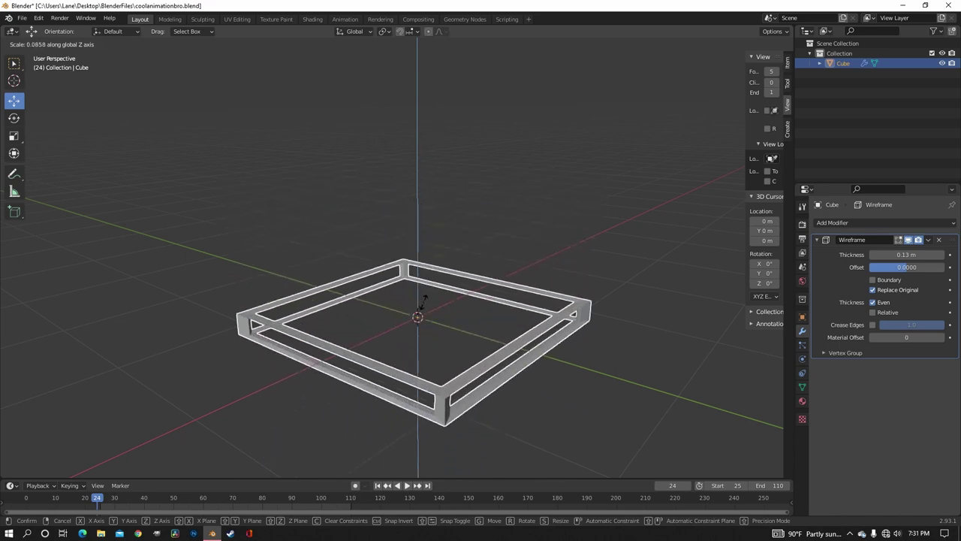
pyautogui.rightClick(464, 340)
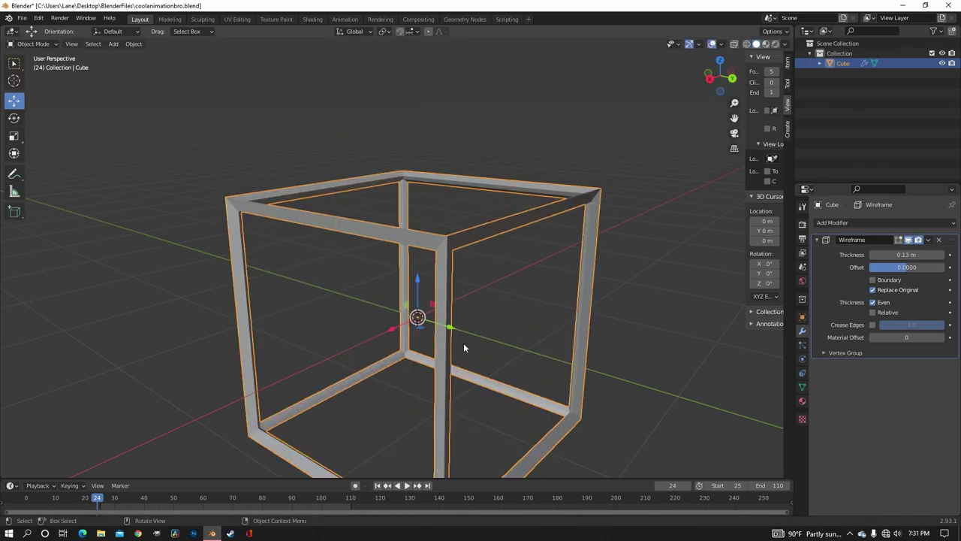
pyautogui.scroll(-4, 463, 343)
pyautogui.press('s')
pyautogui.press('z')
pyautogui.rightClick(454, 105)
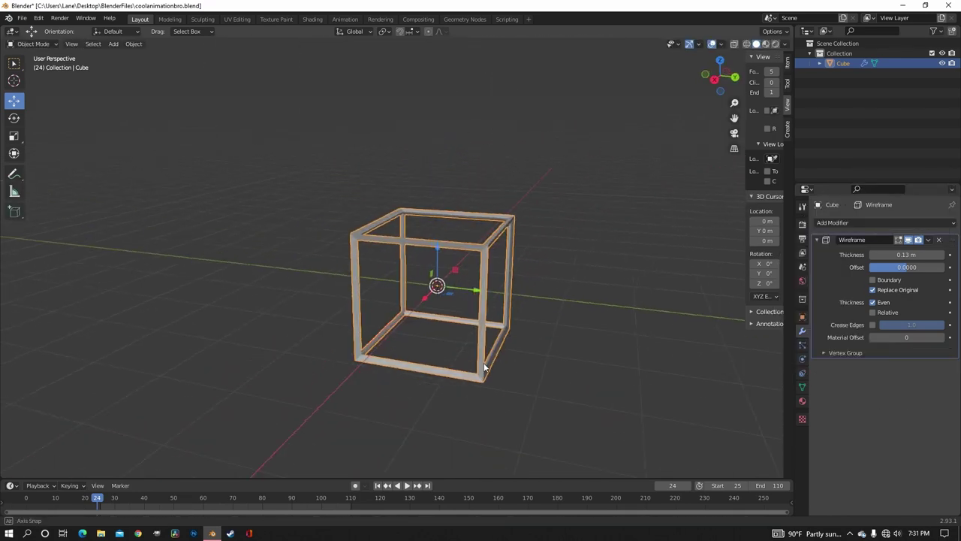
pyautogui.press('s')
pyautogui.press('x')
pyautogui.press('Escape')
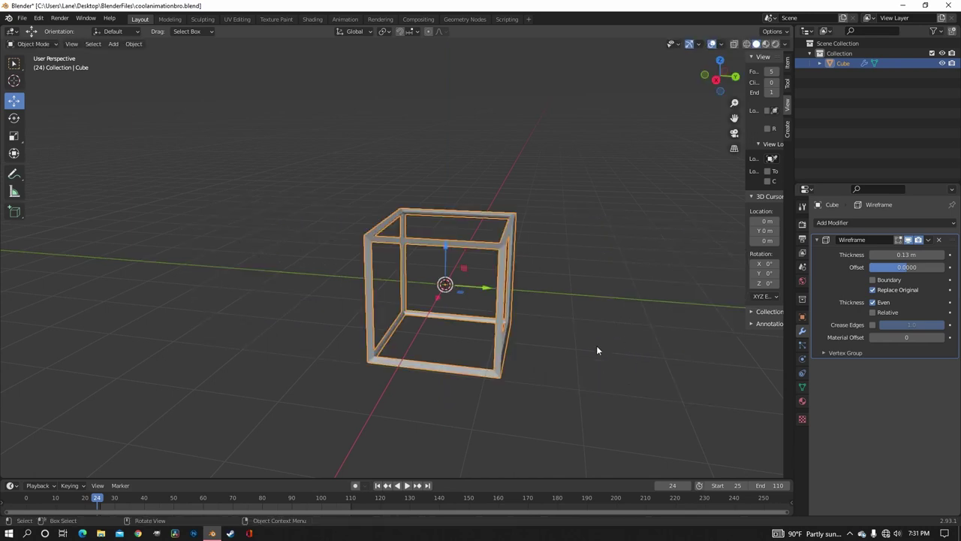
# Extrude the cube's top face upward about 1.9 m in Edit Mode
pyautogui.scroll(2, 596, 350)
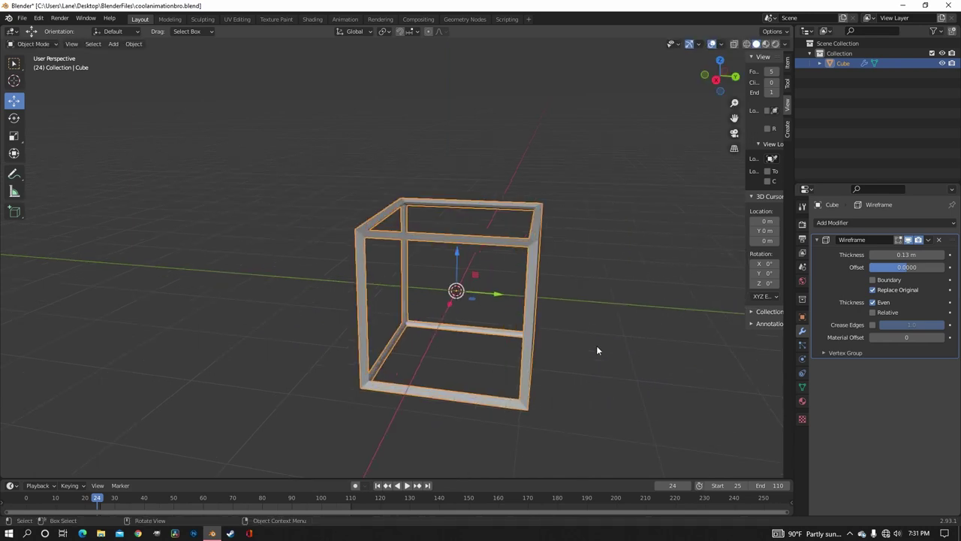
pyautogui.moveTo(597, 348); pyautogui.dragTo(502, 239, button='middle')
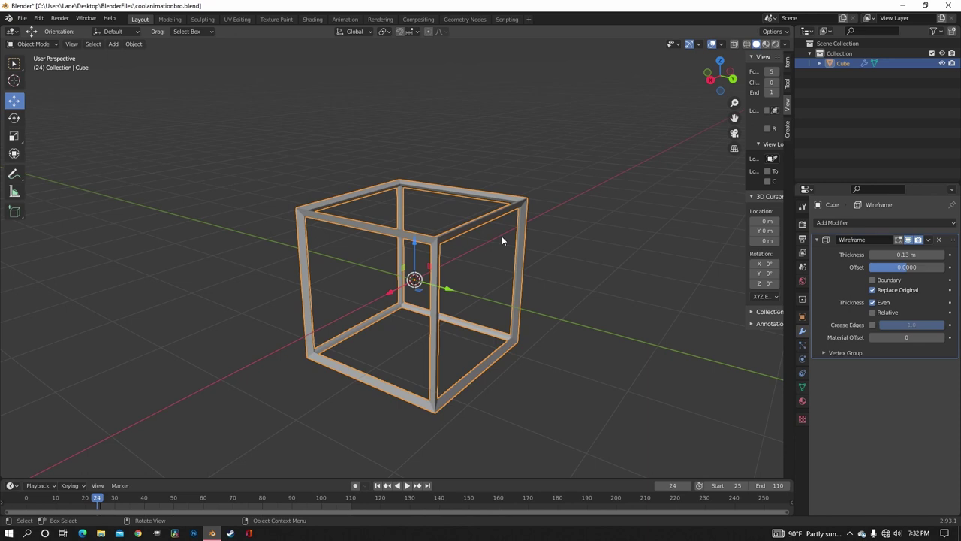
pyautogui.press('Tab')
pyautogui.press('Tab')
pyautogui.moveTo(381, 223); pyautogui.dragTo(439, 209, button='middle')
pyautogui.press('Tab')
pyautogui.click(453, 223)
pyautogui.scroll(-2, 449, 227)
pyautogui.press('e')
pyautogui.press('Escape')
pyautogui.moveTo(419, 175); pyautogui.dragTo(443, 81)
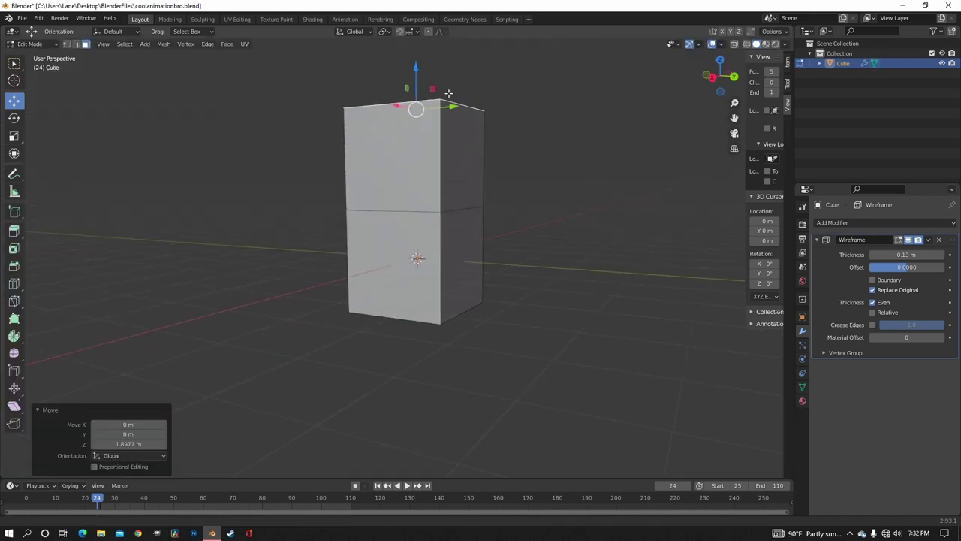
# Raise the column's top face about 1.6 m further and scale it down to about 0.77
pyautogui.keyDown('shift'); pyautogui.moveTo(448, 92); pyautogui.dragTo(428, 201, button='middle'); pyautogui.keyUp('shift')
pyautogui.moveTo(419, 191); pyautogui.dragTo(439, 95)
pyautogui.press('s')
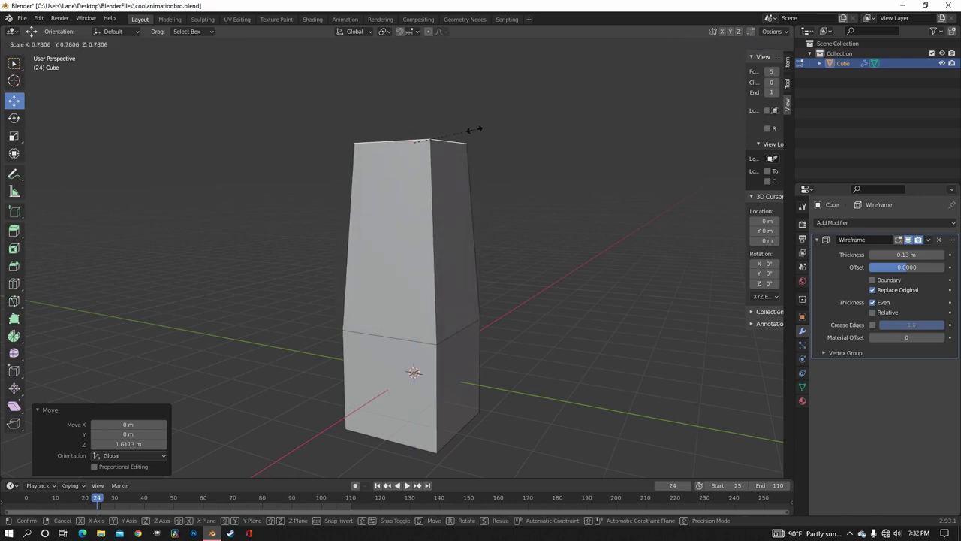
pyautogui.rightClick(479, 133)
pyautogui.scroll(-3, 463, 184)
pyautogui.press('s')
pyautogui.click(449, 184)
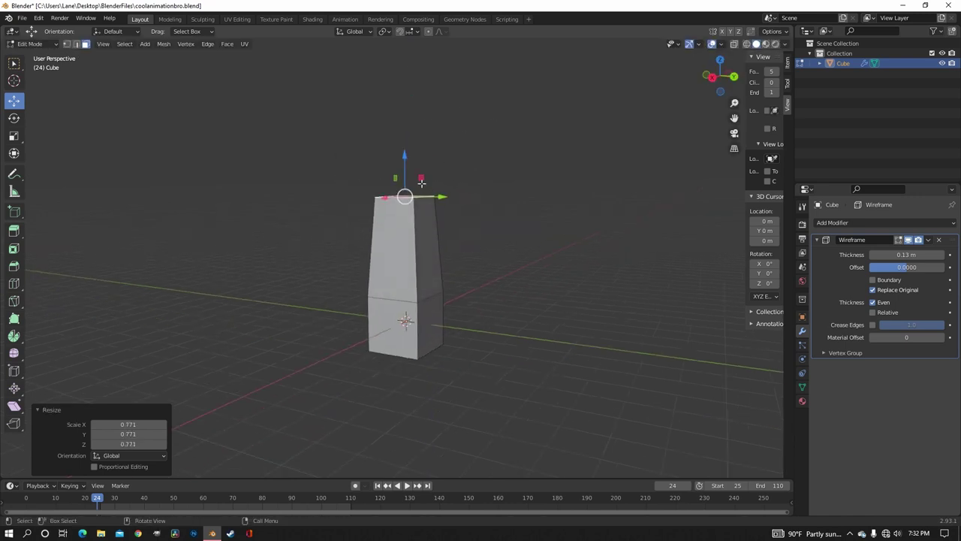
# Extrude the top face upward about 3.7 m and scale it down to taper the new section
pyautogui.press('e')
pyautogui.click(468, 107)
pyautogui.keyDown('shift'); pyautogui.moveTo(468, 108); pyautogui.dragTo(472, 186, button='middle'); pyautogui.keyUp('shift')
pyautogui.press('s')
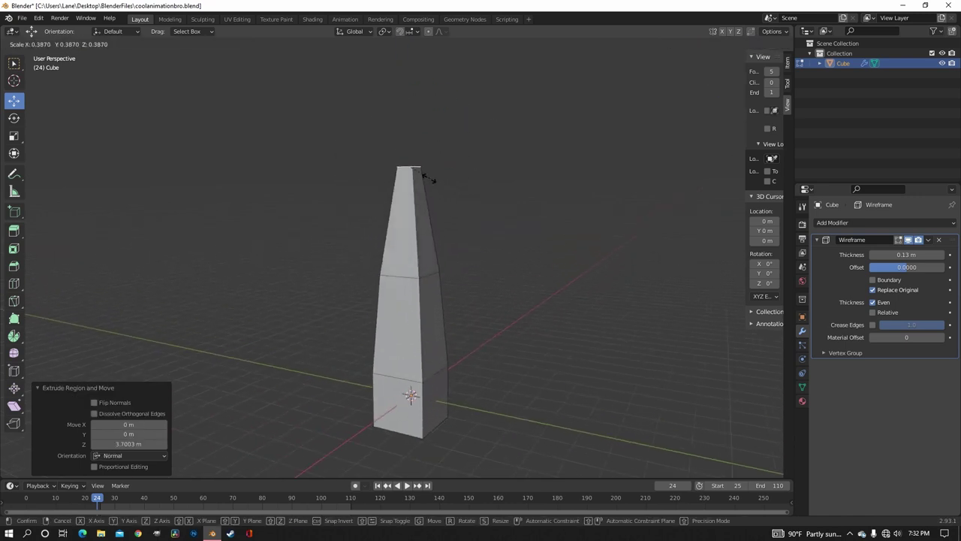
pyautogui.click(438, 176)
# Extrude the narrow top face far upward as a tall spire and return to Object Mode
pyautogui.scroll(-3, 438, 175)
pyautogui.press('e')
pyautogui.rightClick(437, 175)
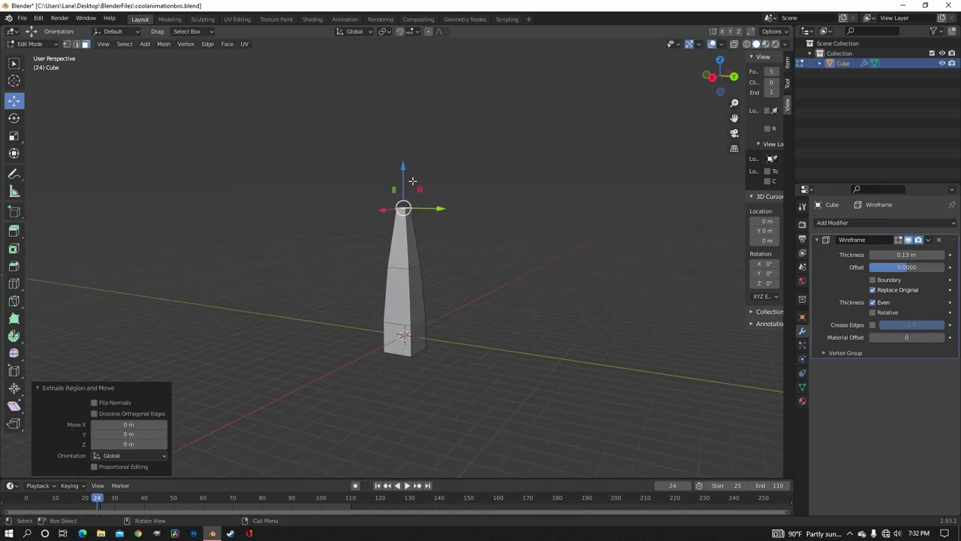
pyautogui.moveTo(413, 179); pyautogui.dragTo(416, 63)
pyautogui.moveTo(445, 92); pyautogui.dragTo(377, 230, button='middle')
pyautogui.press('Tab')
# Examine the tower's wireframe bars in Object Mode and compare them with its solid mesh in Edit Mode
pyautogui.scroll(5, 395, 201)
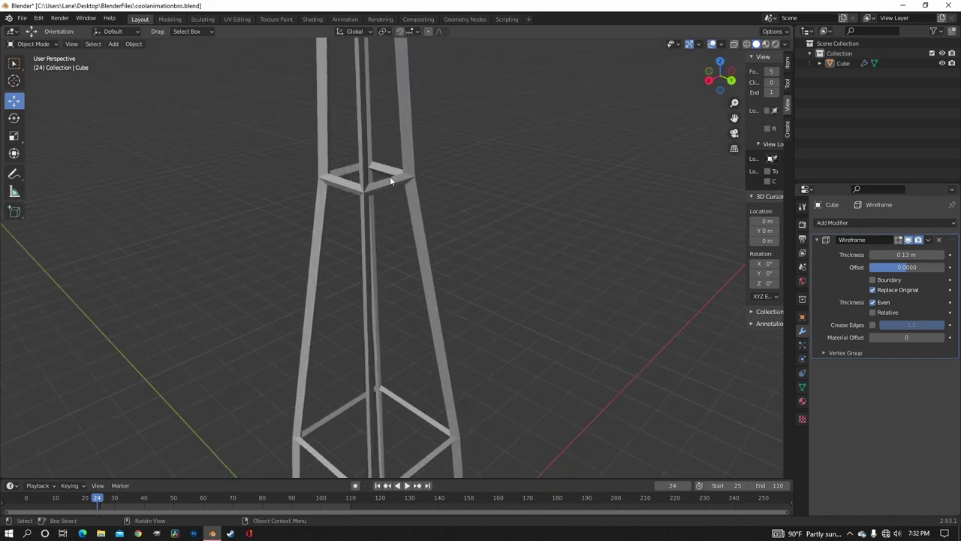
pyautogui.scroll(-5, 453, 247)
pyautogui.scroll(5, 404, 204)
pyautogui.press('Tab')
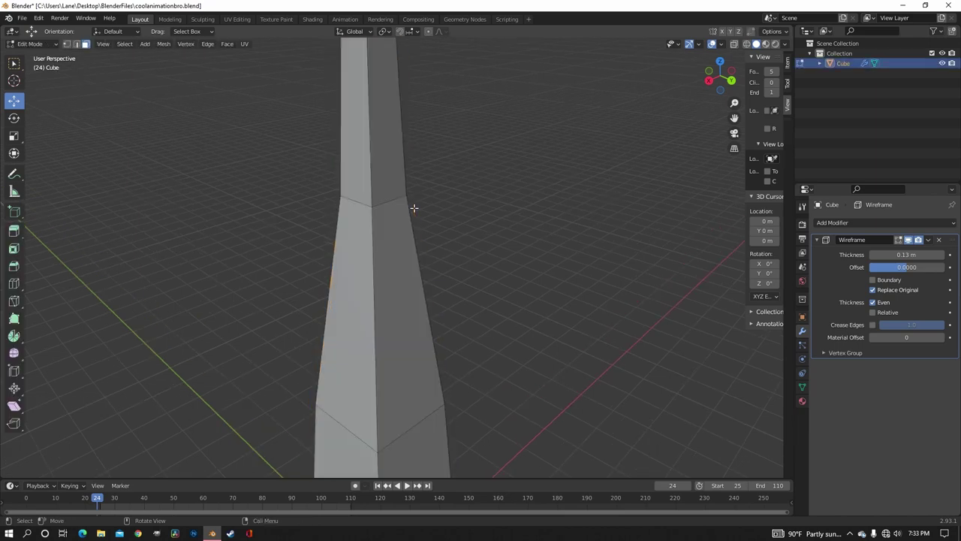
pyautogui.scroll(2, 403, 189)
pyautogui.scroll(-6, 390, 180)
pyautogui.press('Tab')
pyautogui.moveTo(436, 249); pyautogui.dragTo(481, 228, button='middle')
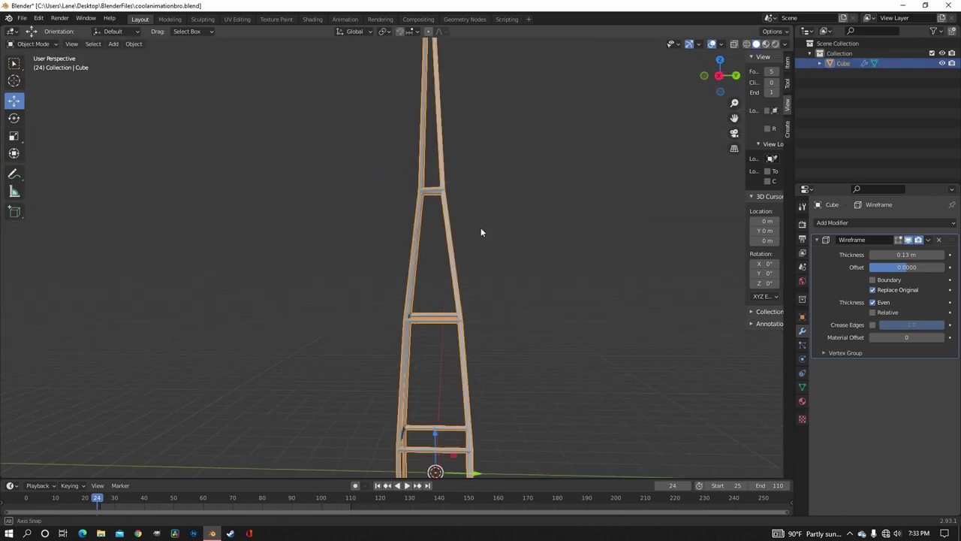
pyautogui.scroll(-1, 479, 231)
# Add 14 horizontal loop cuts to the tapered section directly below the spire and check the resulting wireframe bars
pyautogui.press('Tab')
pyautogui.moveTo(350, 335); pyautogui.dragTo(363, 335, button='middle')
pyautogui.click(14, 283)
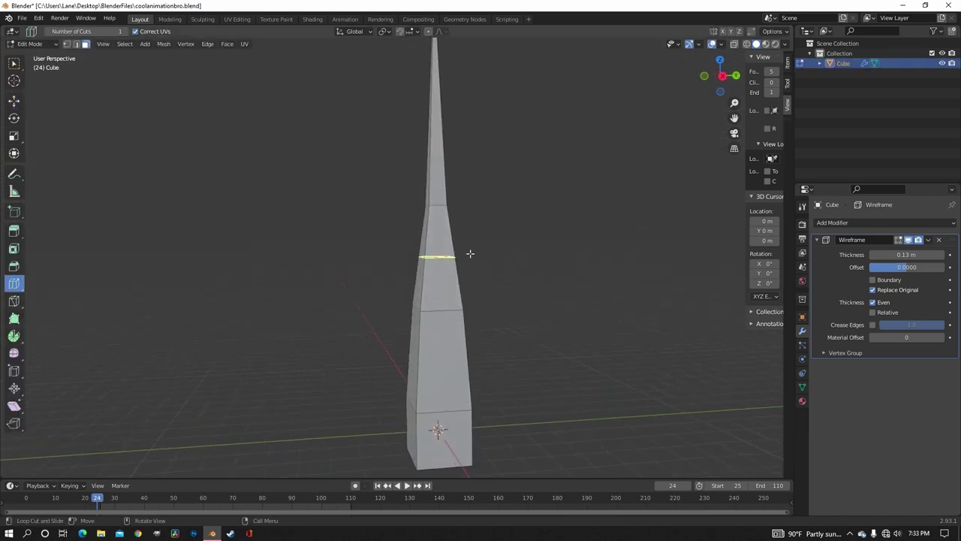
pyautogui.click(460, 262)
pyautogui.moveTo(124, 390); pyautogui.dragTo(167, 390)
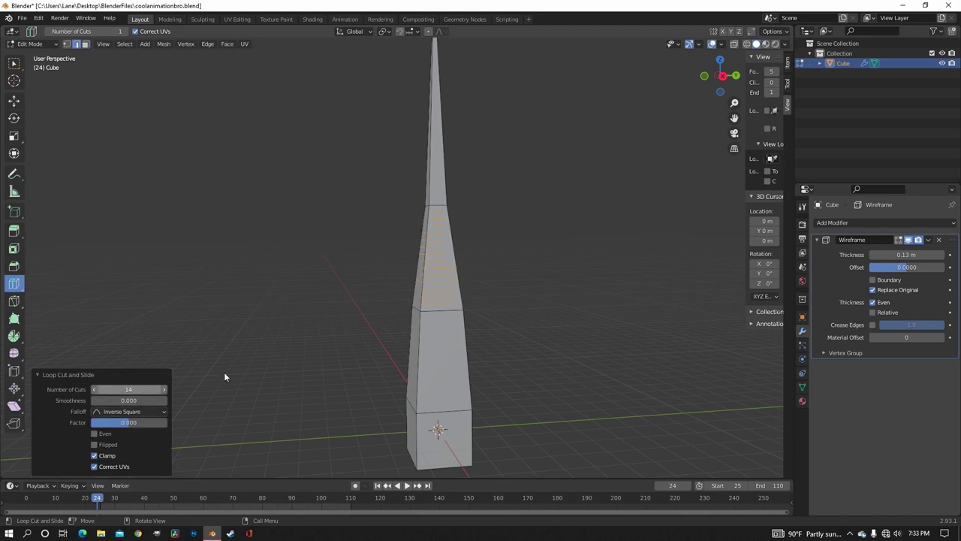
pyautogui.press('Tab')
pyautogui.click(512, 273)
pyautogui.moveTo(512, 273); pyautogui.dragTo(450, 273, button='middle')
pyautogui.press('Tab')
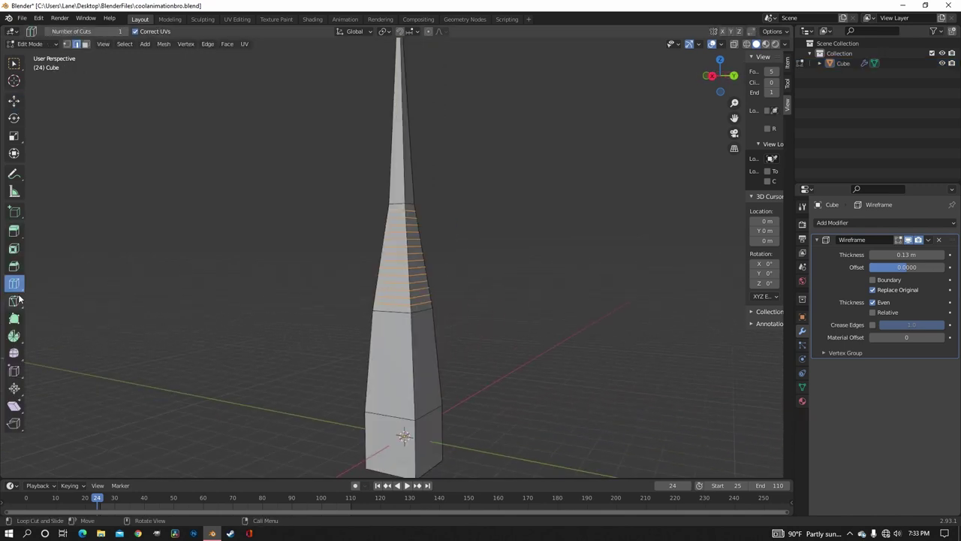
# Knife a diagonal cut between opposite corners of one face in the section above the base cube and return to Object Mode
pyautogui.scroll(3, 517, 416)
pyautogui.moveTo(517, 416); pyautogui.dragTo(401, 337, button='middle')
pyautogui.press('k')
pyautogui.click(350, 359)
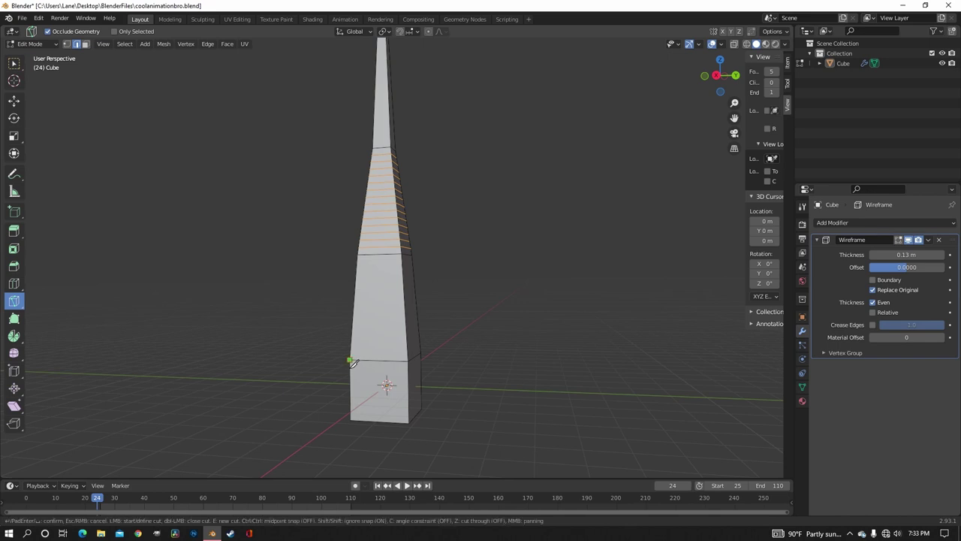
pyautogui.click(403, 254)
pyautogui.press('Return')
pyautogui.press('Tab')
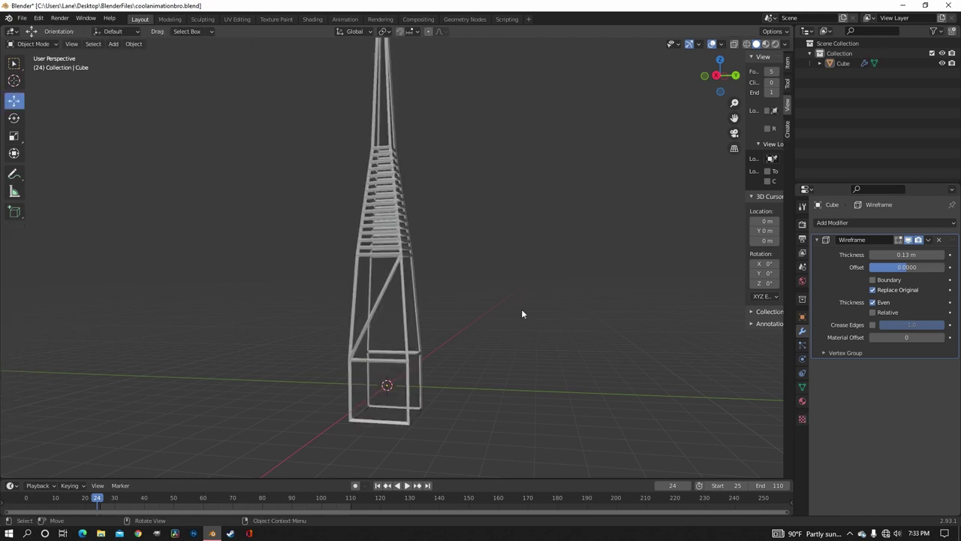
# Knife a corner-to-corner diagonal across another side face of the same lower section and view the resulting brace in Object Mode
pyautogui.moveTo(521, 308); pyautogui.dragTo(442, 307, button='middle')
pyautogui.press('Tab')
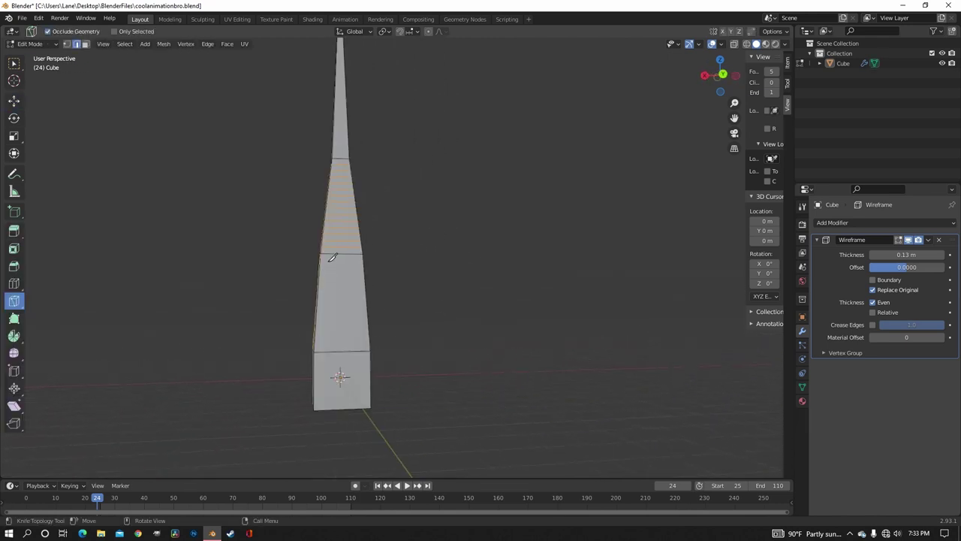
pyautogui.click(322, 256)
pyautogui.click(369, 349)
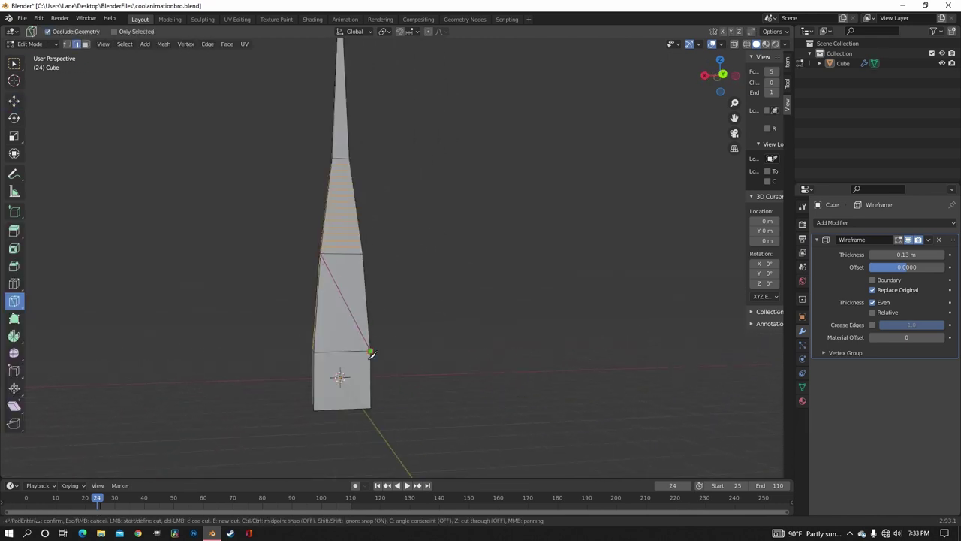
pyautogui.press('Return')
pyautogui.press('Tab')
pyautogui.moveTo(453, 336)
pyautogui.mouseDown(button='middle')
pyautogui.moveTo(543, 326)
pyautogui.moveTo(459, 347)
pyautogui.mouseUp(button='middle')
# Add a series of evenly spaced horizontal loop cuts along the tall spire and check its wireframe bars
pyautogui.press('Tab')
pyautogui.click(14, 283)
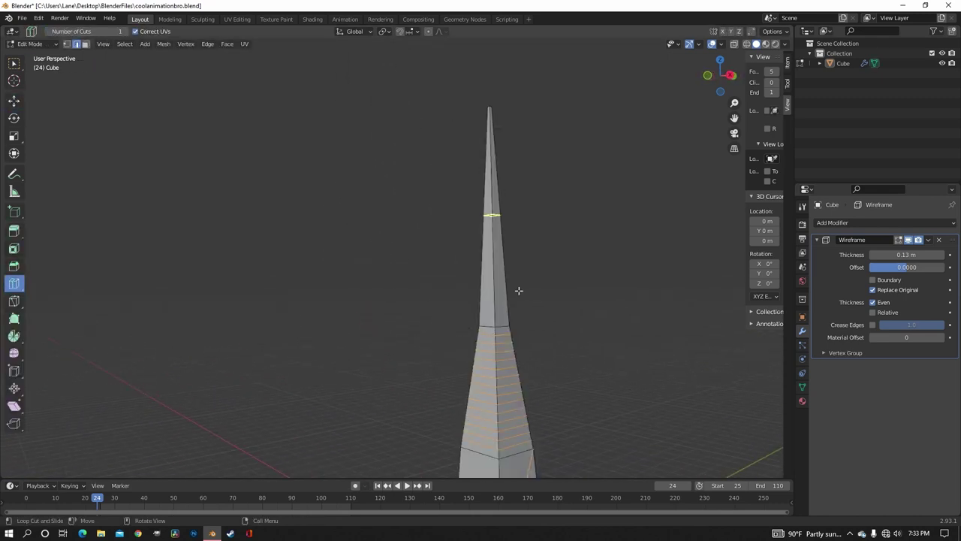
pyautogui.click(530, 290)
pyautogui.moveTo(138, 390); pyautogui.dragTo(159, 390)
pyautogui.press('Tab')
pyautogui.press('Tab')
# Extrude the vertical edge loop along one tower corner and move it sideways along Y to form a wide fin
pyautogui.scroll(-3, 488, 247)
pyautogui.moveTo(488, 246); pyautogui.dragTo(471, 265, button='middle')
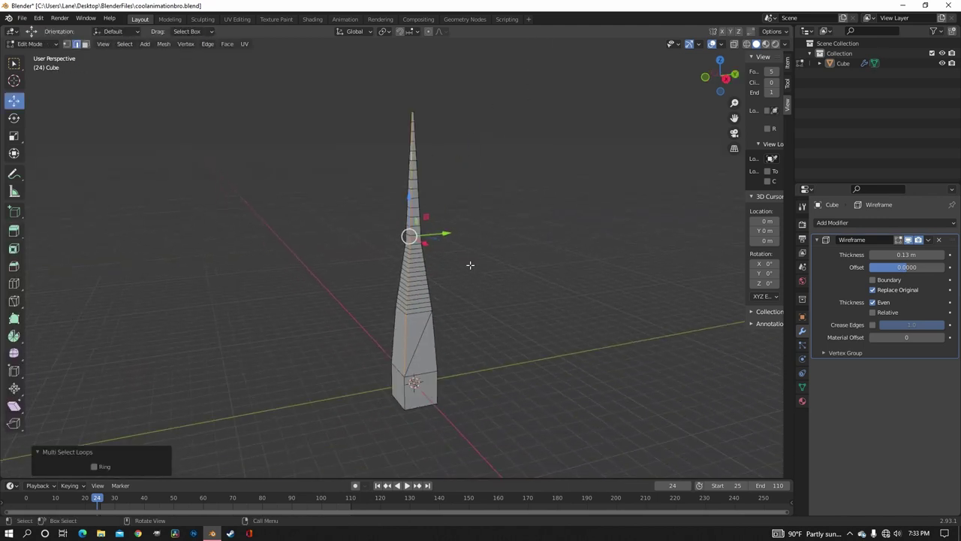
pyautogui.press('e')
pyautogui.rightClick(469, 263)
pyautogui.moveTo(447, 234); pyautogui.dragTo(361, 248)
pyautogui.press('Tab')
pyautogui.moveTo(495, 231); pyautogui.dragTo(248, 207, button='middle')
pyautogui.press('Tab')
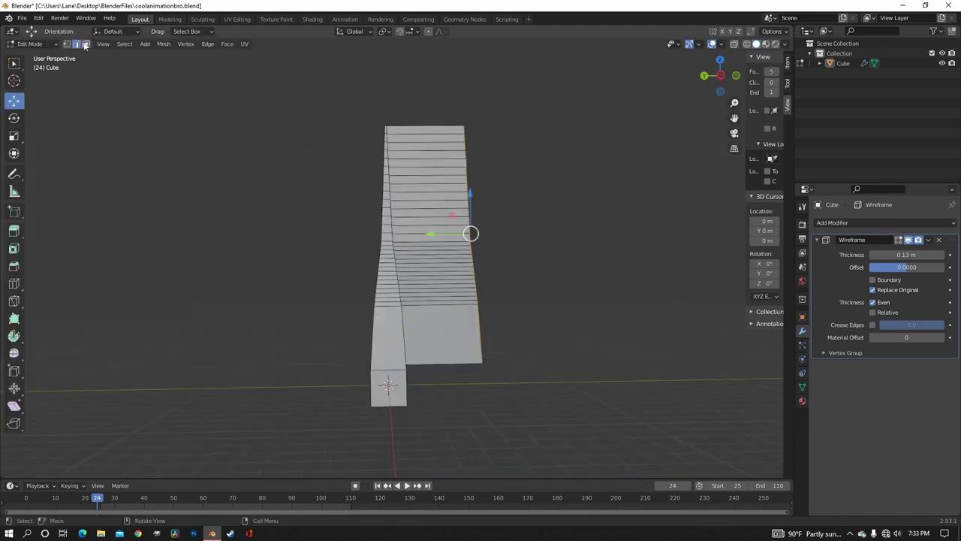
# Select the fin's full strip of faces from the spire's tip down and merge them into a single face
pyautogui.click(85, 45)
pyautogui.click(447, 136)
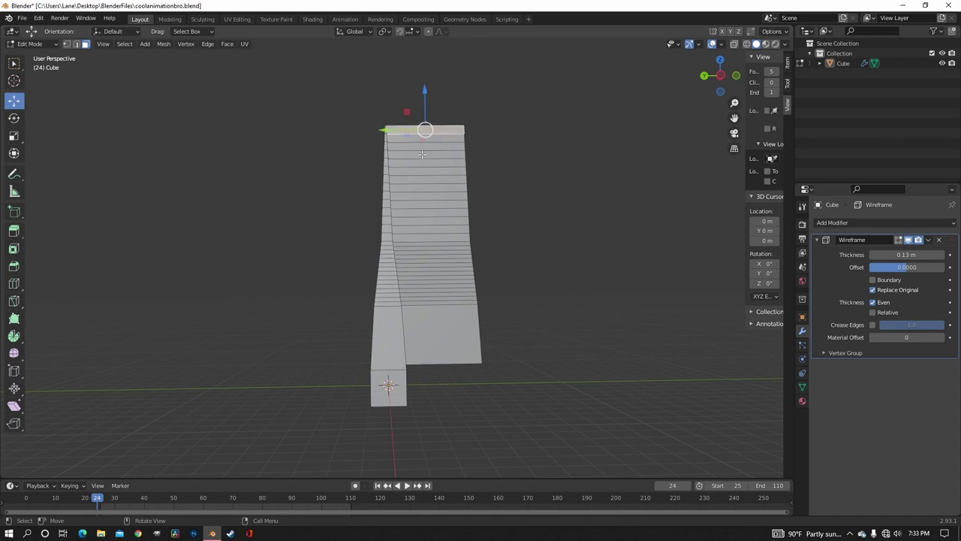
pyautogui.keyDown('ctrl'); pyautogui.click(464, 324); pyautogui.keyUp('ctrl')
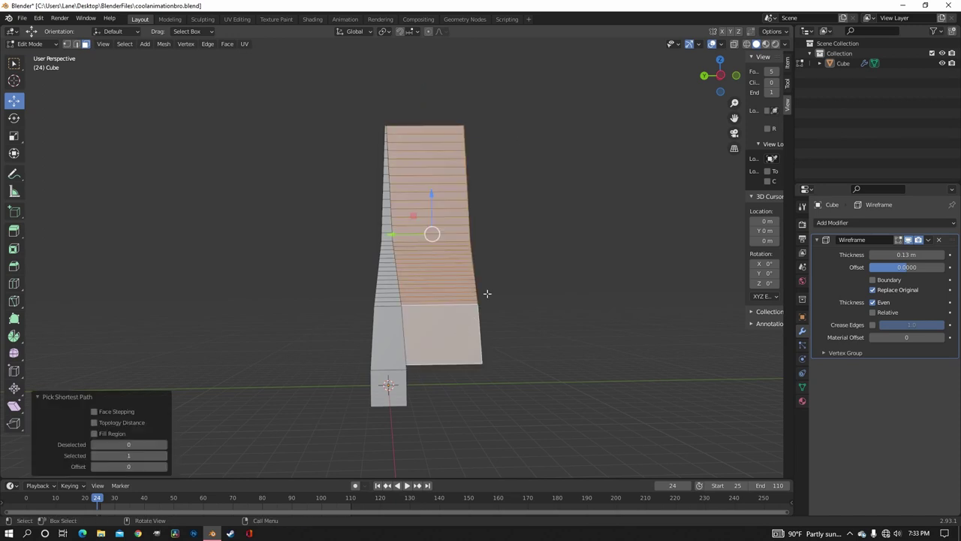
pyautogui.press('f')
pyautogui.press('Tab')
pyautogui.moveTo(545, 240); pyautogui.dragTo(418, 257, button='middle')
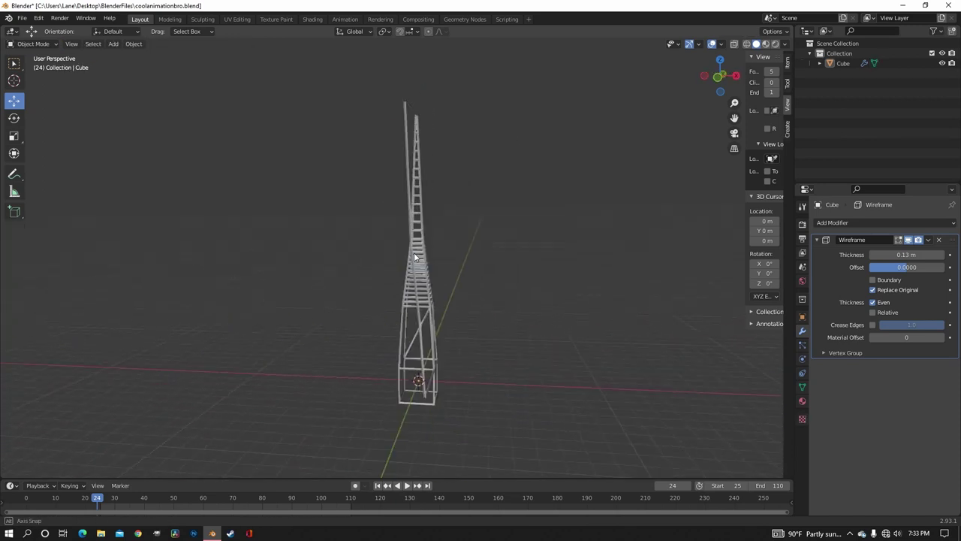
# Examine the merged fin and the tower's lattice from several angles, comparing the mesh with its wireframe result
pyautogui.press('Tab')
pyautogui.moveTo(574, 291)
pyautogui.mouseDown(button='middle')
pyautogui.moveTo(497, 307)
pyautogui.moveTo(507, 256)
pyautogui.moveTo(500, 218)
pyautogui.moveTo(387, 176)
pyautogui.moveTo(401, 94)
pyautogui.mouseUp(button='middle')
pyautogui.hotkey('shift', 'z')
pyautogui.press('Tab')
pyautogui.scroll(-2, 403, 150)
pyautogui.moveTo(403, 156); pyautogui.dragTo(481, 205, button='middle')
pyautogui.click(481, 204)
pyautogui.scroll(3, 409, 281)
pyautogui.moveTo(407, 283); pyautogui.dragTo(461, 239, button='middle')
pyautogui.scroll(-2, 454, 246)
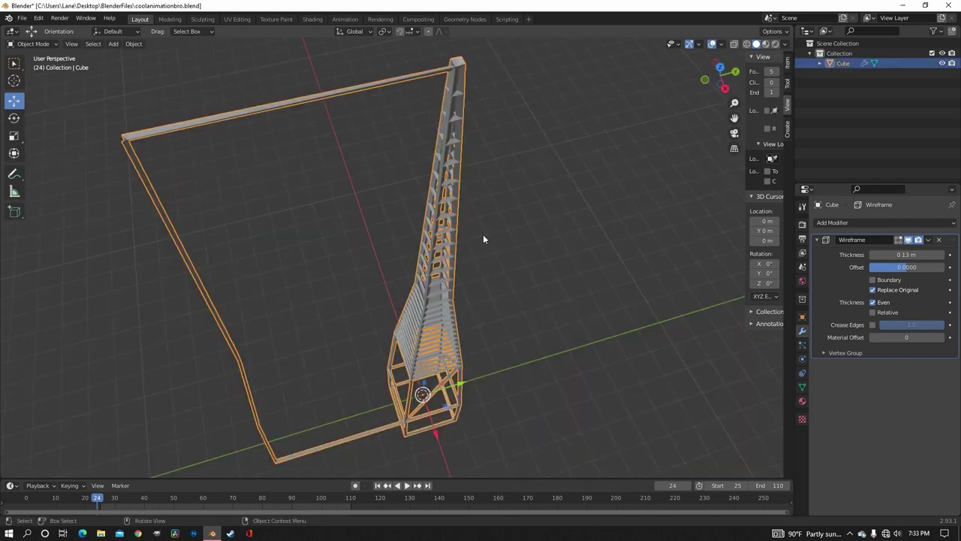
pyautogui.click(483, 239)
pyautogui.moveTo(483, 238); pyautogui.dragTo(488, 207, button='middle')
pyautogui.scroll(-3, 488, 207)
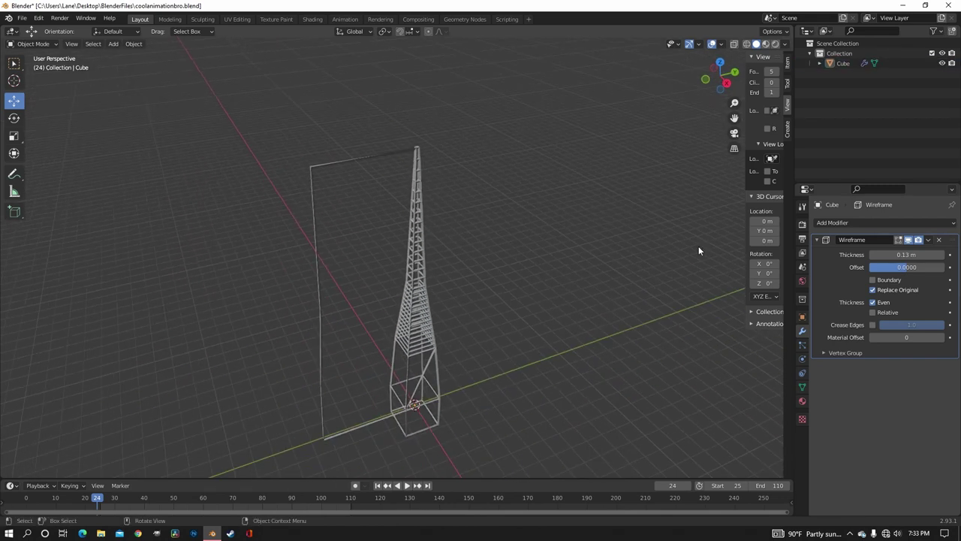
# Apply the Wireframe modifier to the tower
pyautogui.click(928, 240)
pyautogui.click(907, 250)
pyautogui.scroll(3, 511, 237)
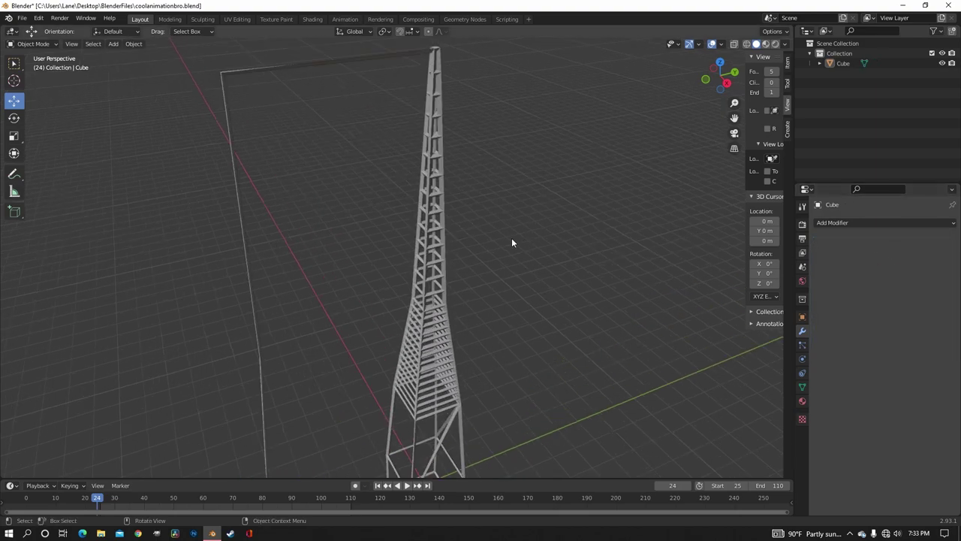
# Inspect the real bar geometry of the applied lattice in Edit Mode and return to Object Mode
pyautogui.click(433, 223)
pyautogui.press('Tab')
pyautogui.scroll(3, 452, 227)
pyautogui.moveTo(531, 249); pyautogui.dragTo(514, 239, button='middle')
pyautogui.scroll(-5, 346, 200)
pyautogui.scroll(4, 513, 238)
pyautogui.scroll(2, 429, 279)
pyautogui.moveTo(429, 280); pyautogui.dragTo(527, 270, button='middle')
pyautogui.scroll(-3, 527, 270)
pyautogui.press('Tab')
pyautogui.scroll(-4, 527, 270)
pyautogui.click(528, 274)
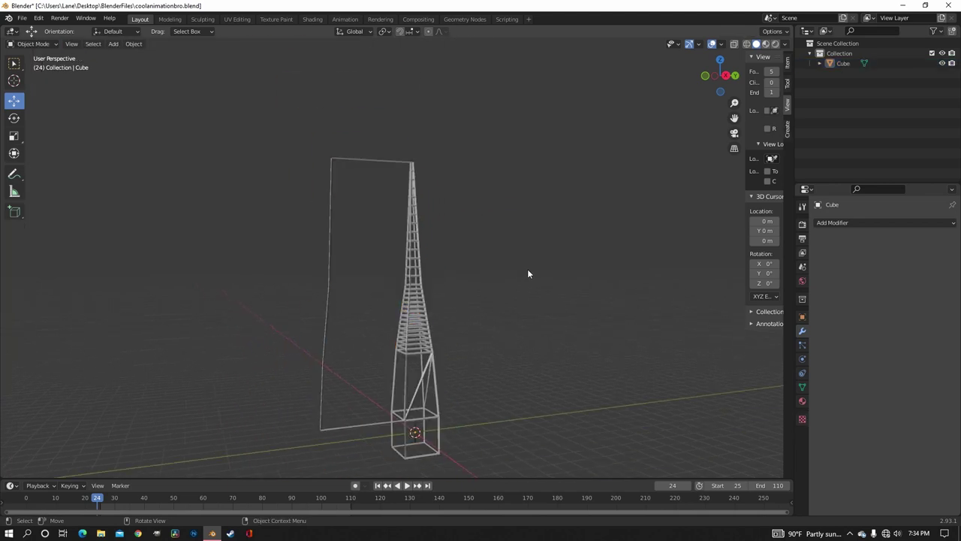